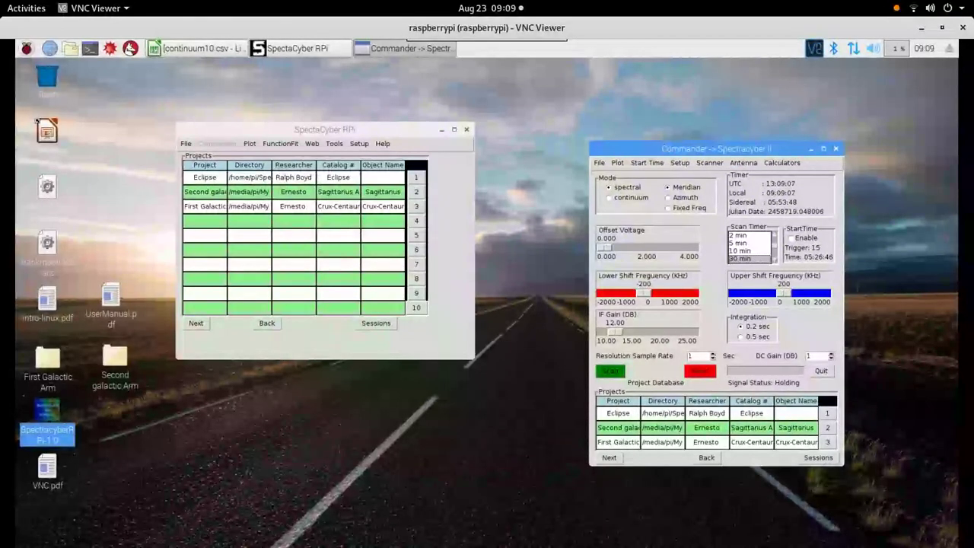
Set the Commander's scan timer to none and the DC gain to 10 dB
scroll(750, 247, "up", 5)
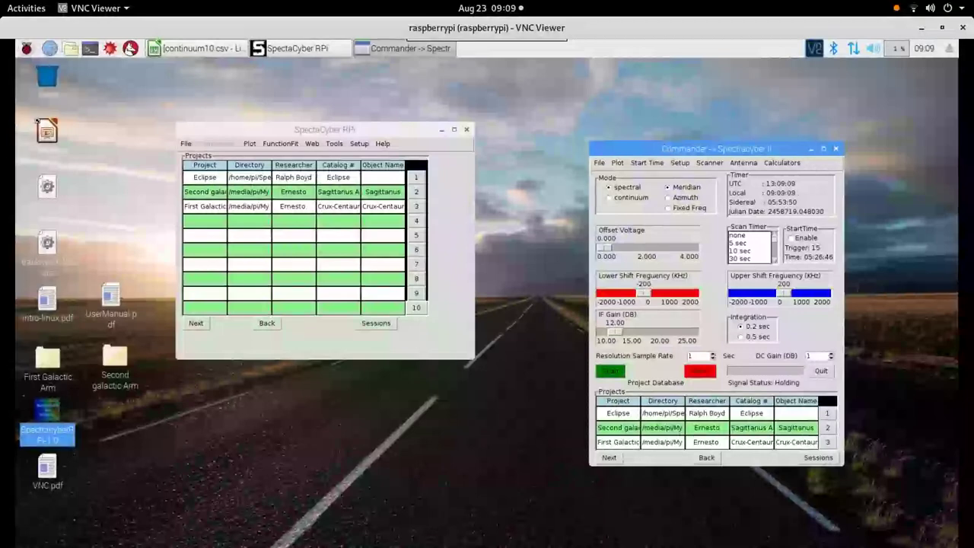
left_click(746, 236)
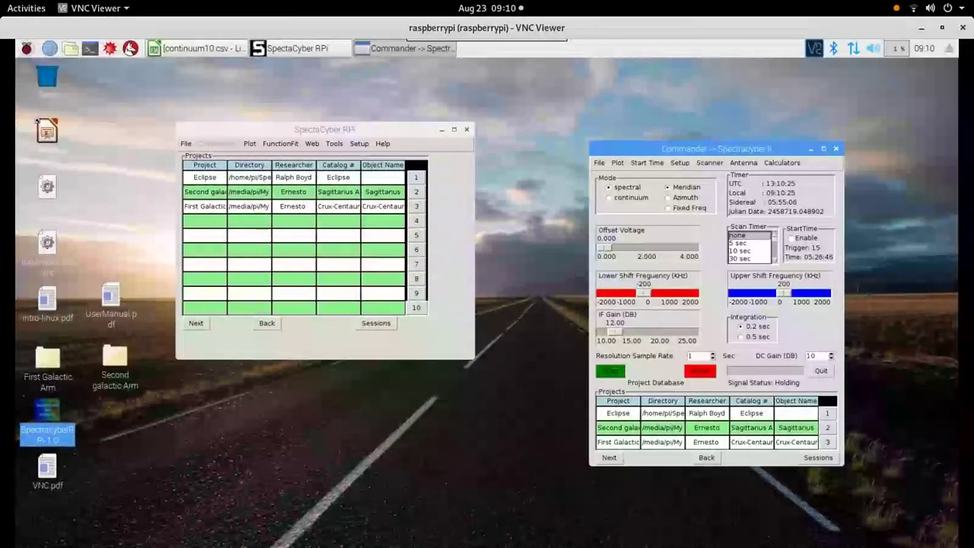
Check the incoming signal voltage with the Align Antenna display, and exit that display
left_click(744, 162)
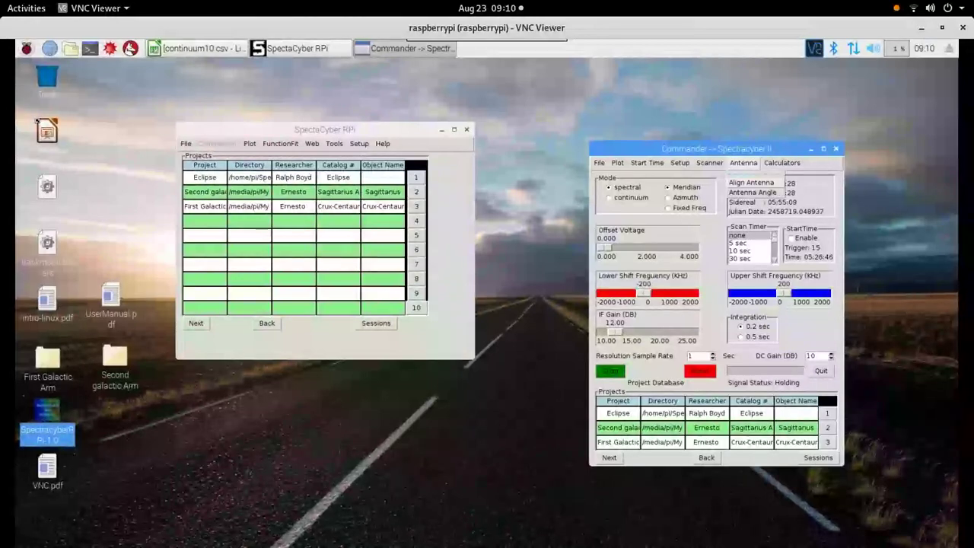
left_click(751, 183)
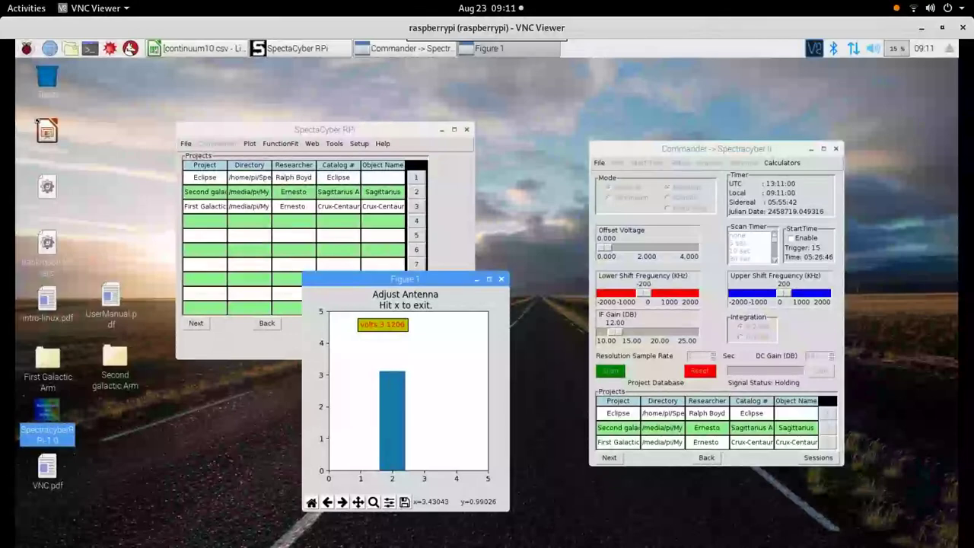
key("x")
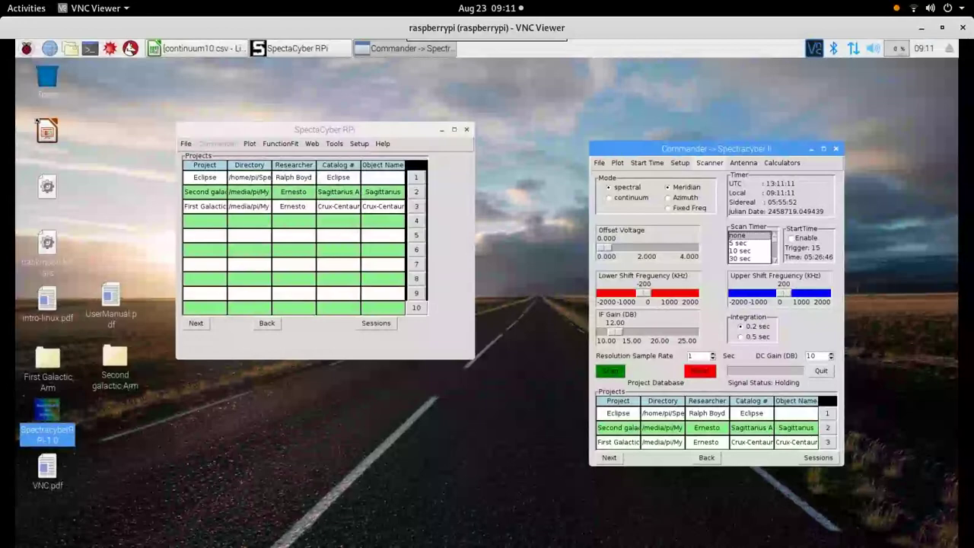
Run a live spectral scan and move its figure window over the main projects window
left_click(709, 163)
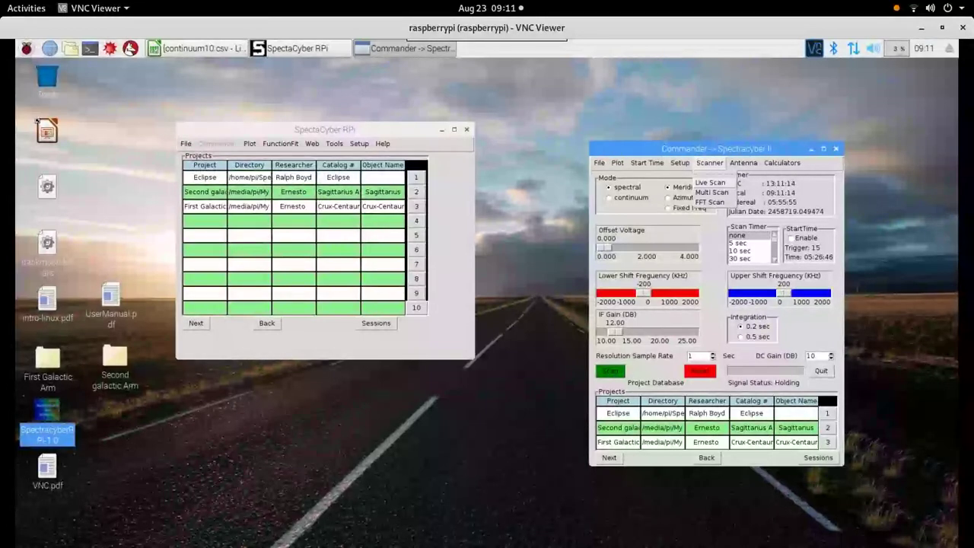
left_click(710, 182)
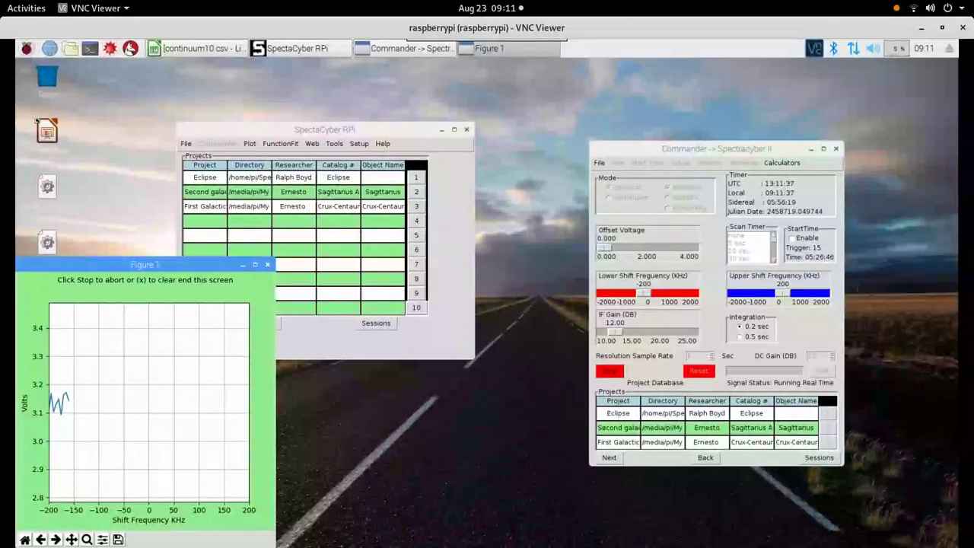
left_click_drag(145, 265, 299, 232)
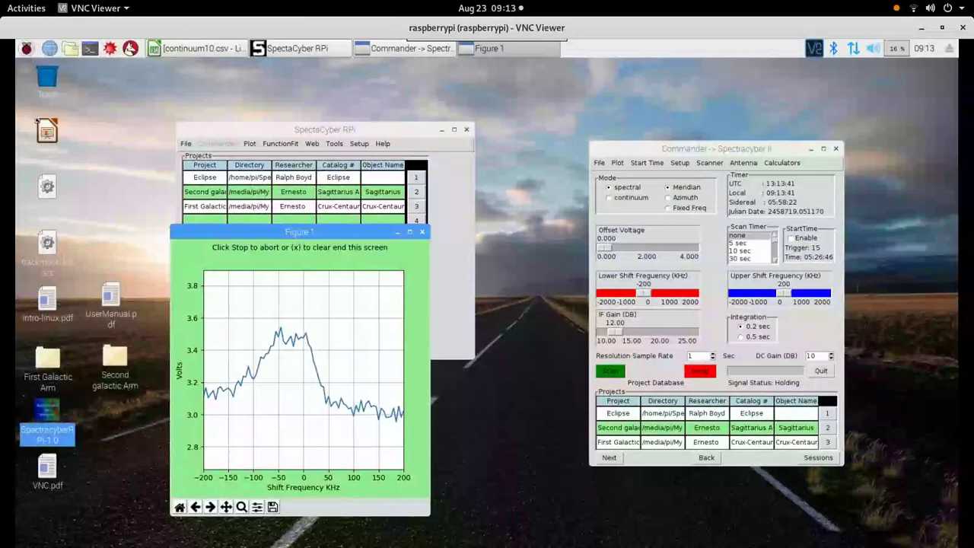
Create a signal plot of the scan at maximum scale and move its figure window over the main projects window
left_click(617, 163)
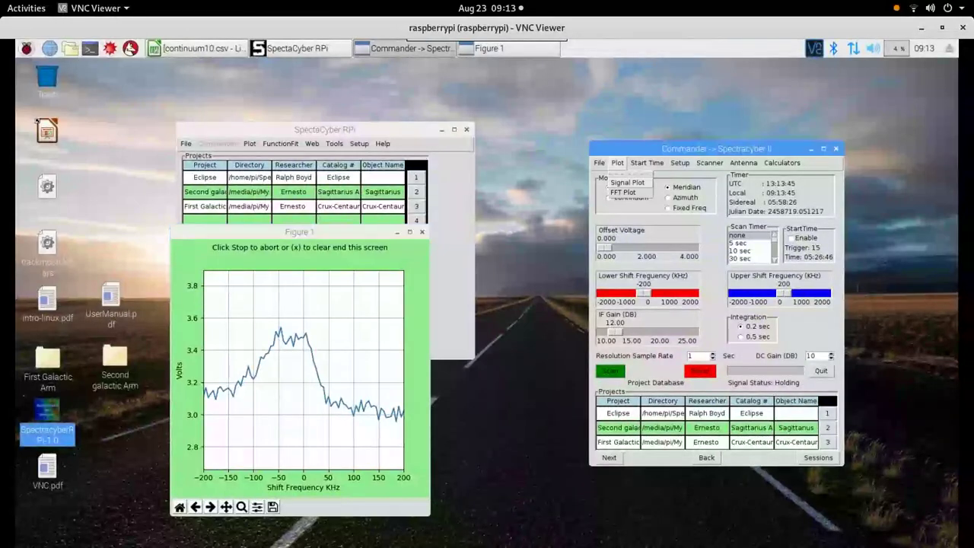
left_click(627, 183)
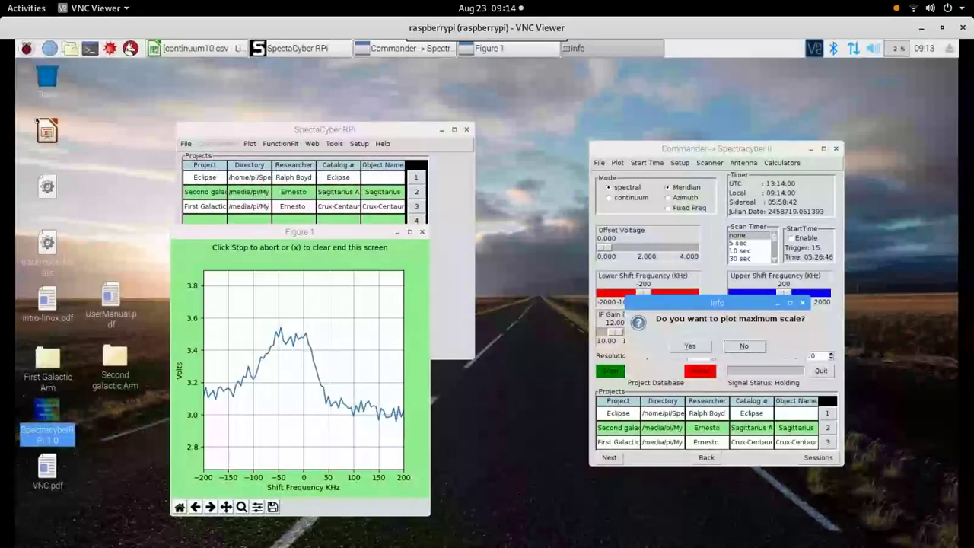
left_click(691, 346)
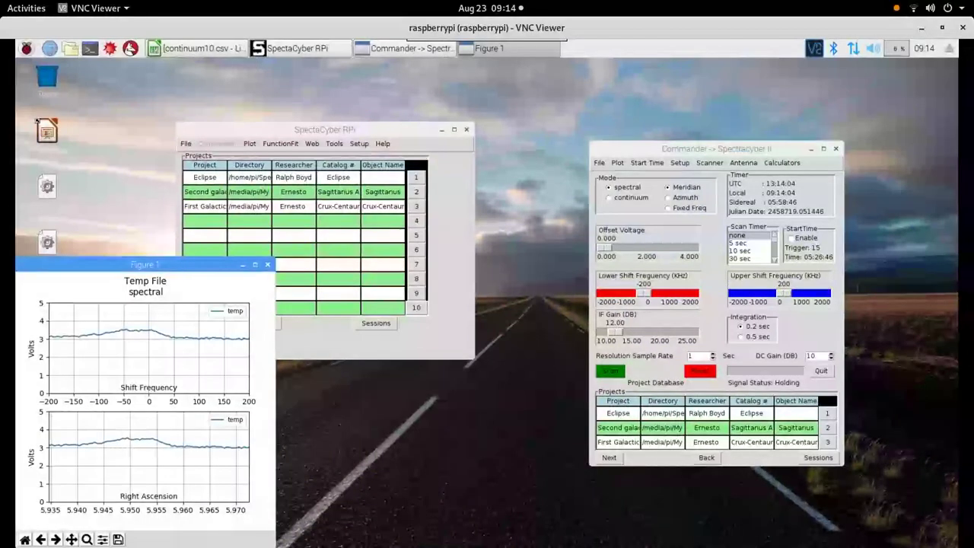
left_click_drag(200, 264, 350, 232)
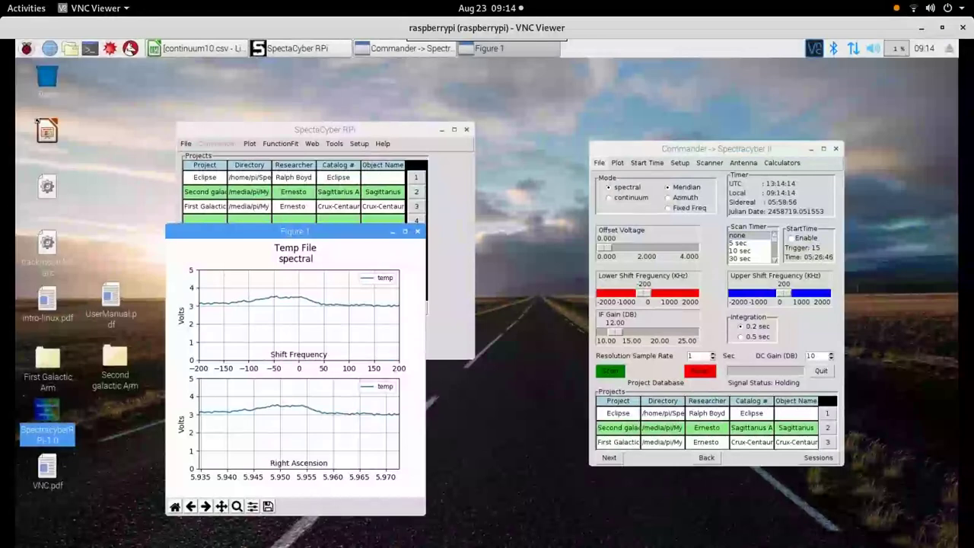
Save a copy of the scan data temp.csv as mytemp.csv in the Spectracyber folder
left_click(599, 163)
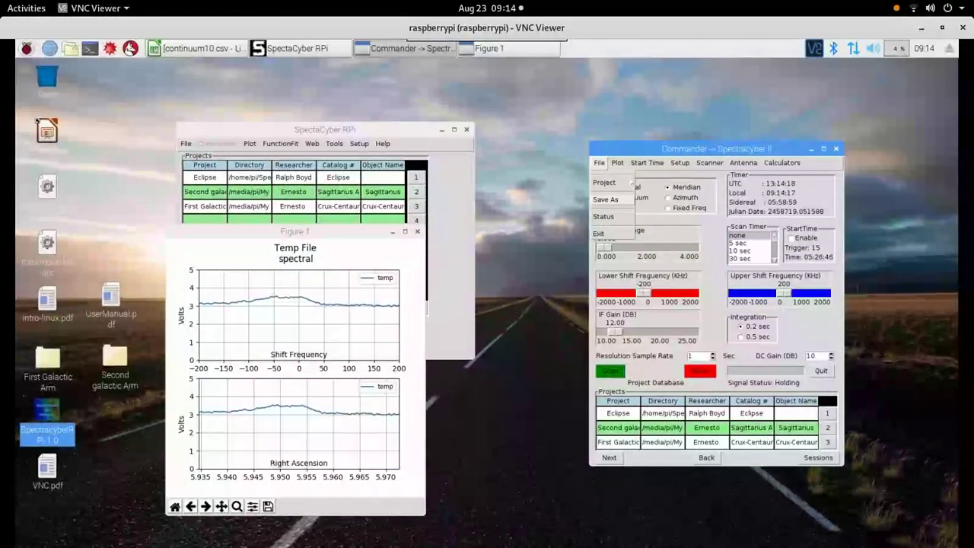
left_click(606, 199)
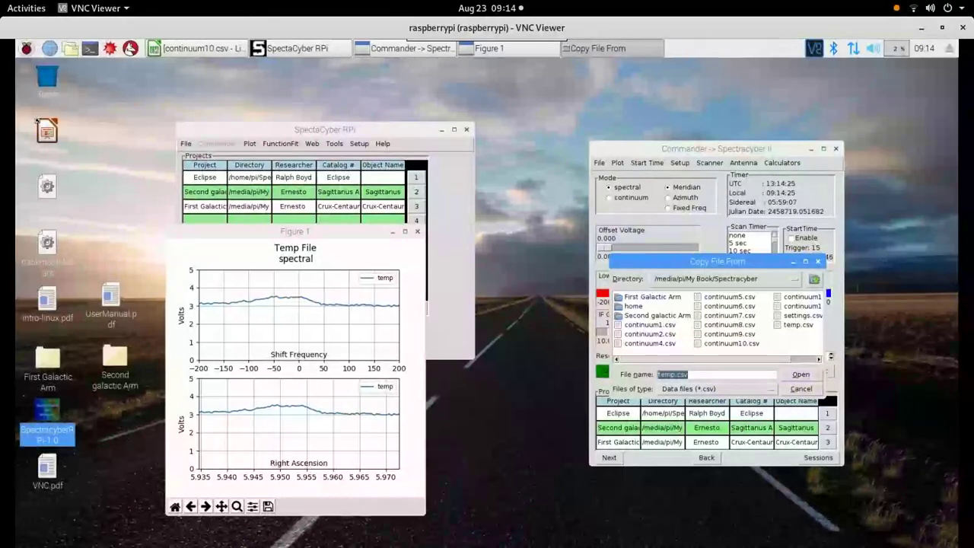
key("Return")
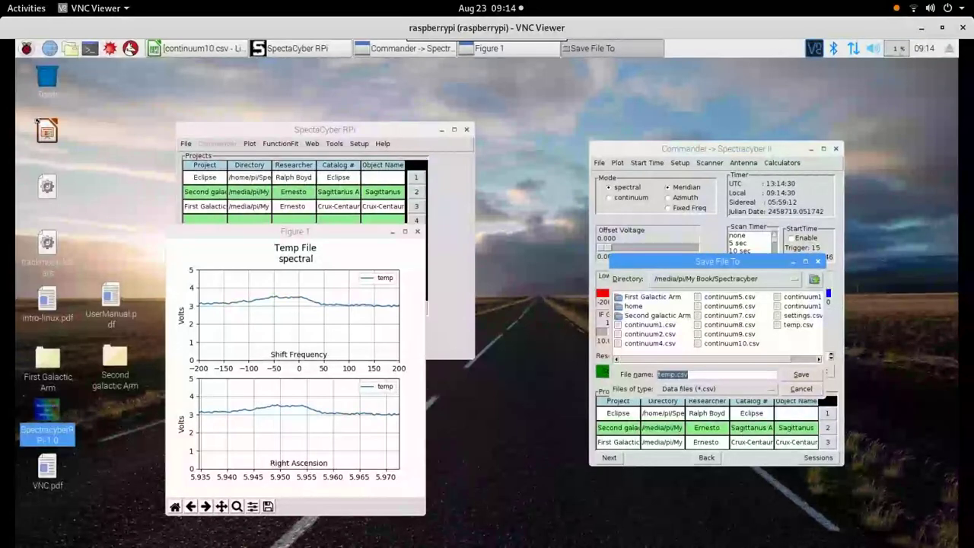
left_click(659, 375)
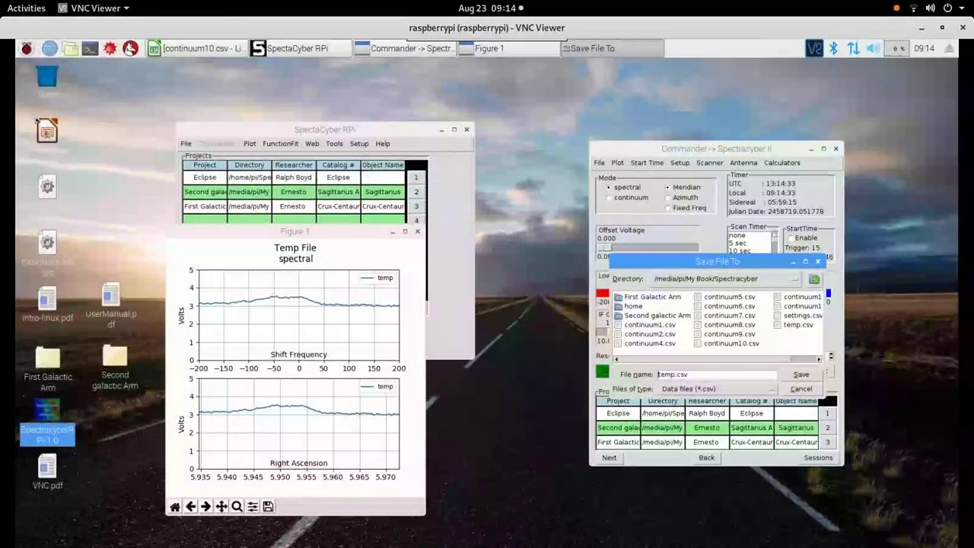
type("my")
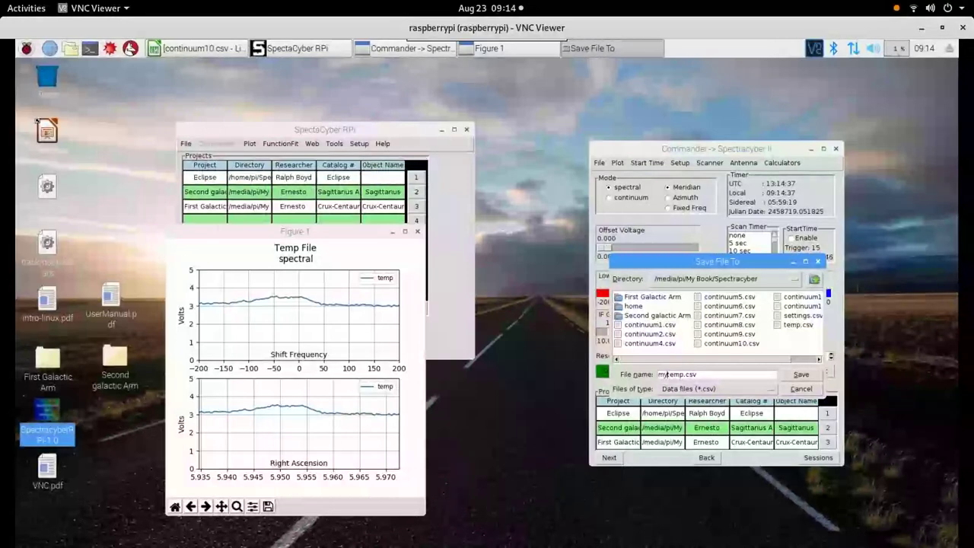
key("Return")
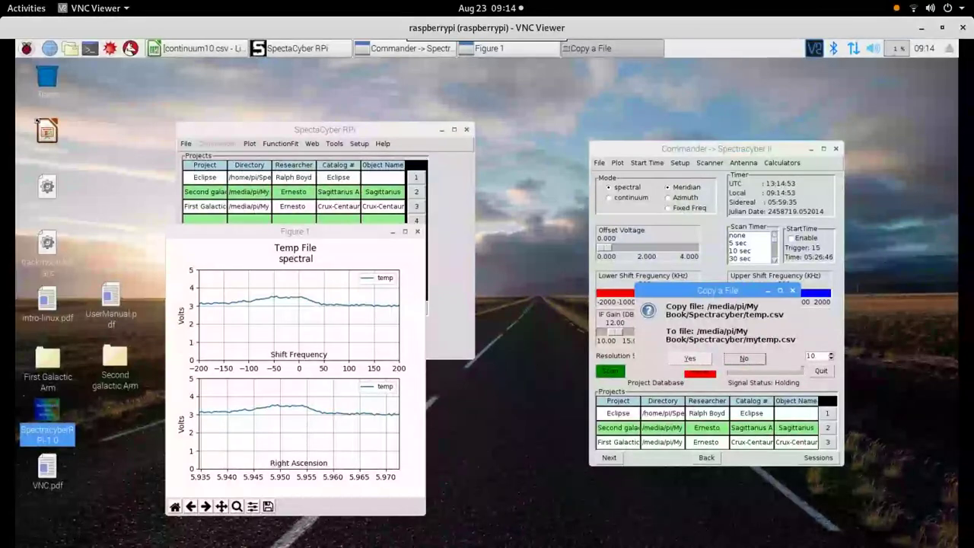
left_click(690, 359)
key("Return")
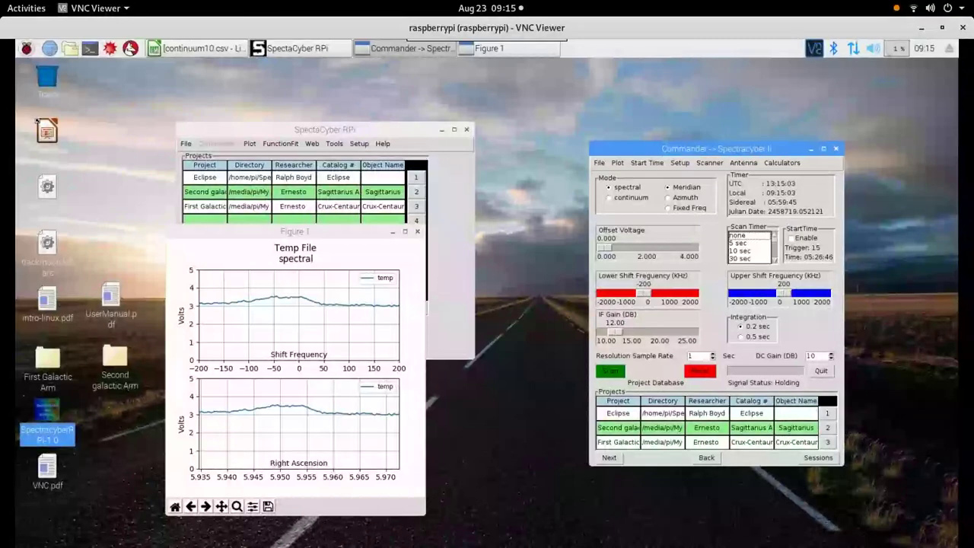
View a Right Ascension plot of mytemp.csv without maximum scale from the SpectaCyber RPi window, and close the figure
left_click(325, 130)
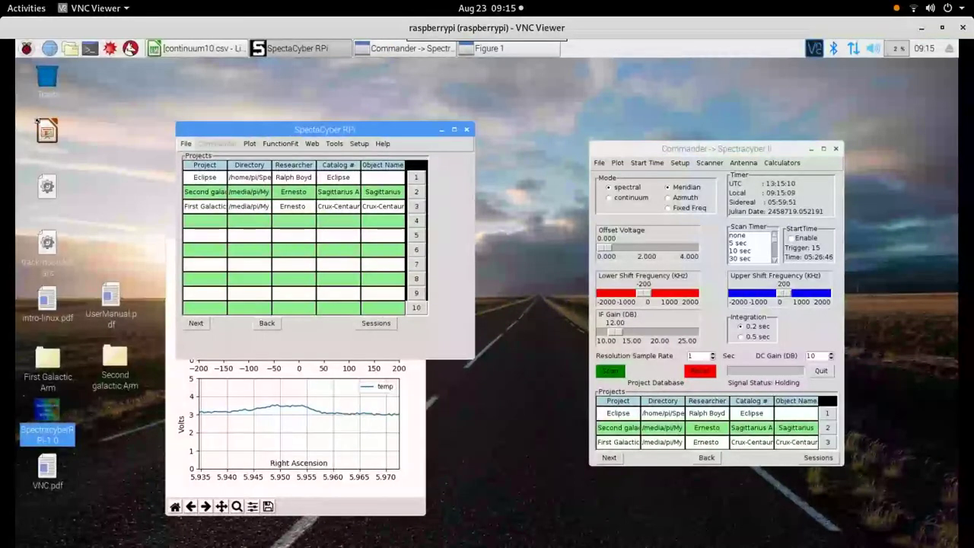
left_click(185, 144)
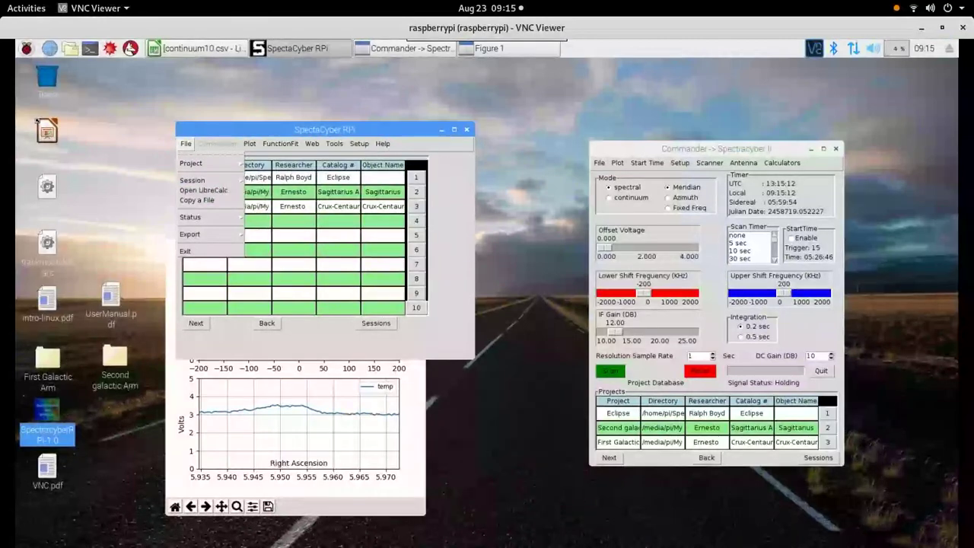
mouse_move(192, 180)
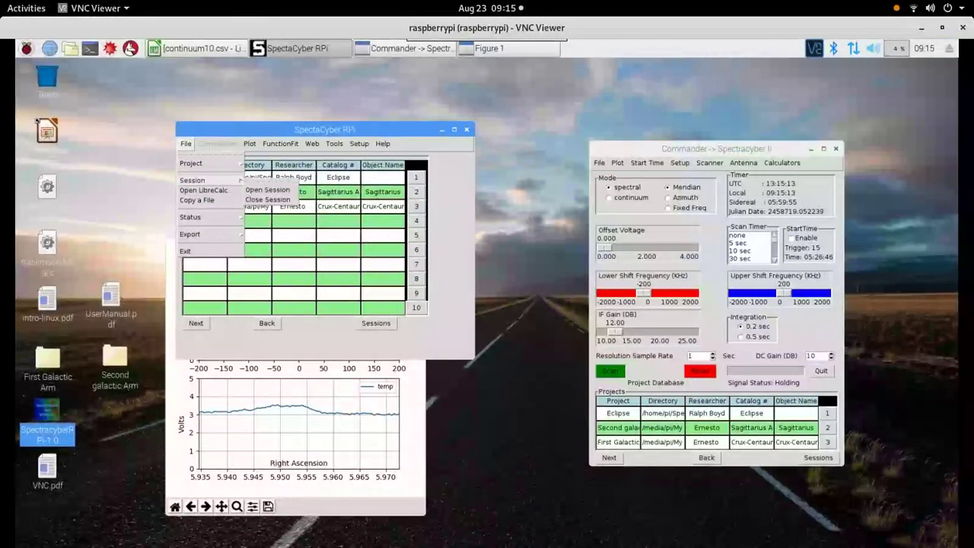
left_click(268, 189)
left_click(250, 144)
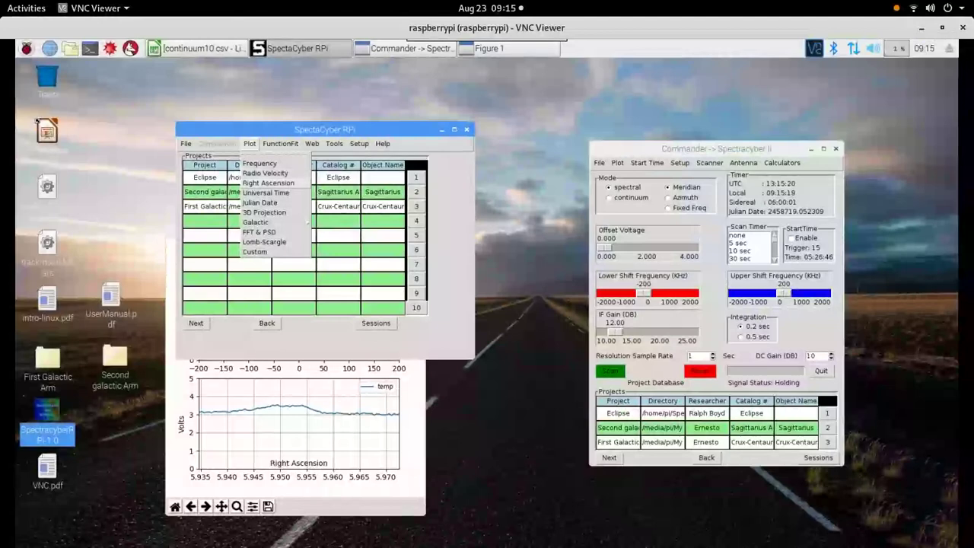
left_click(268, 182)
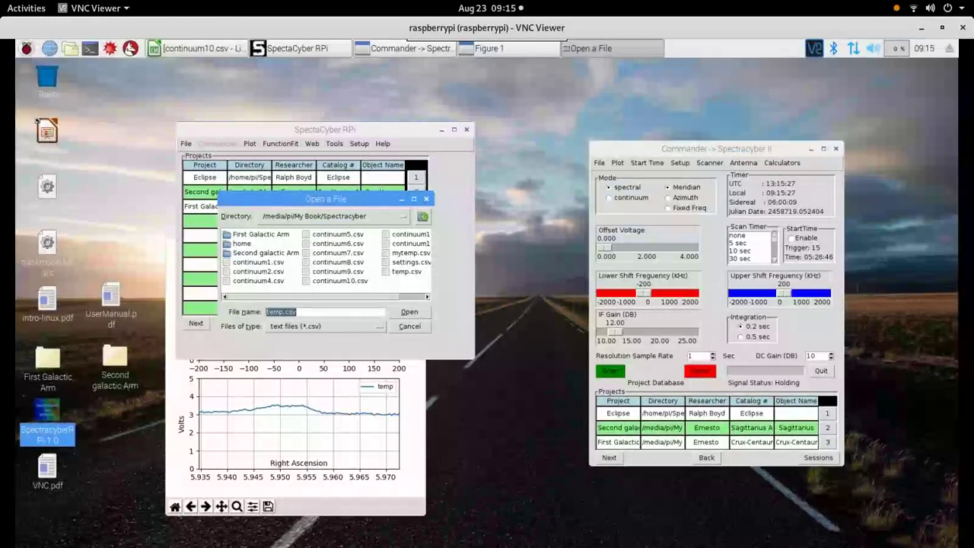
left_click(413, 297)
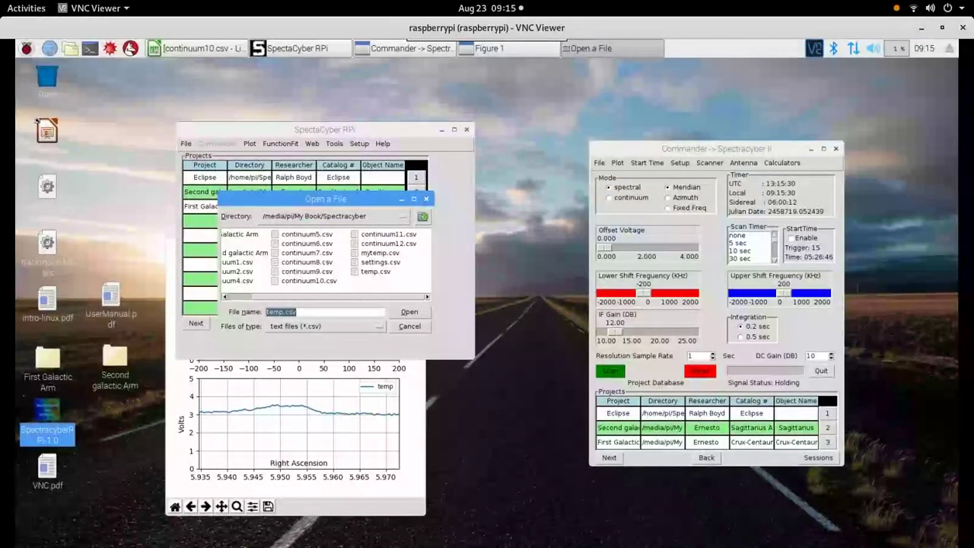
left_click(379, 253)
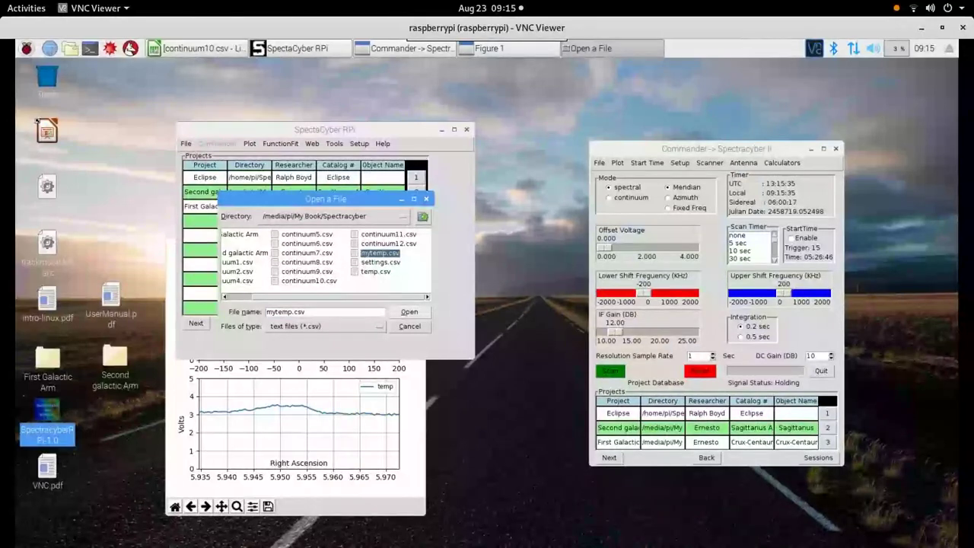
left_click(409, 312)
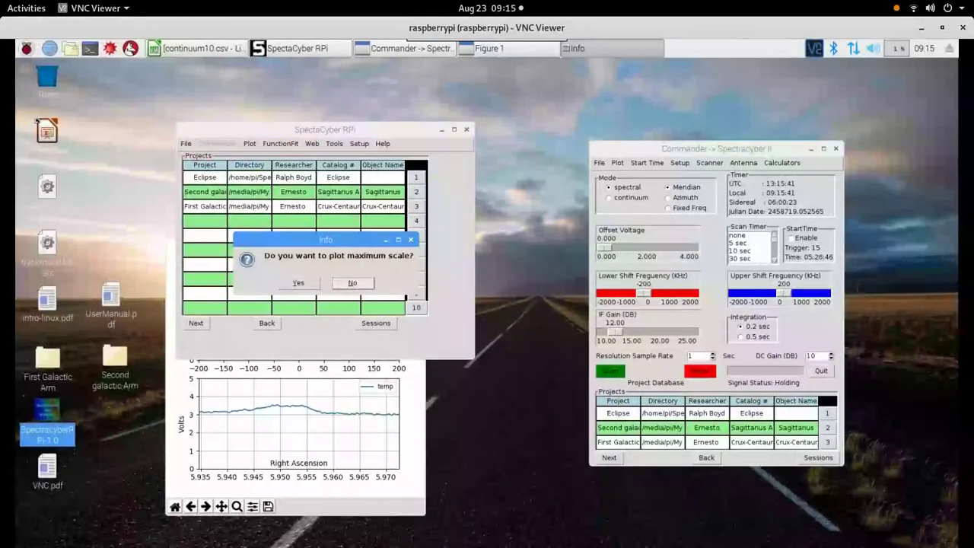
key("Return")
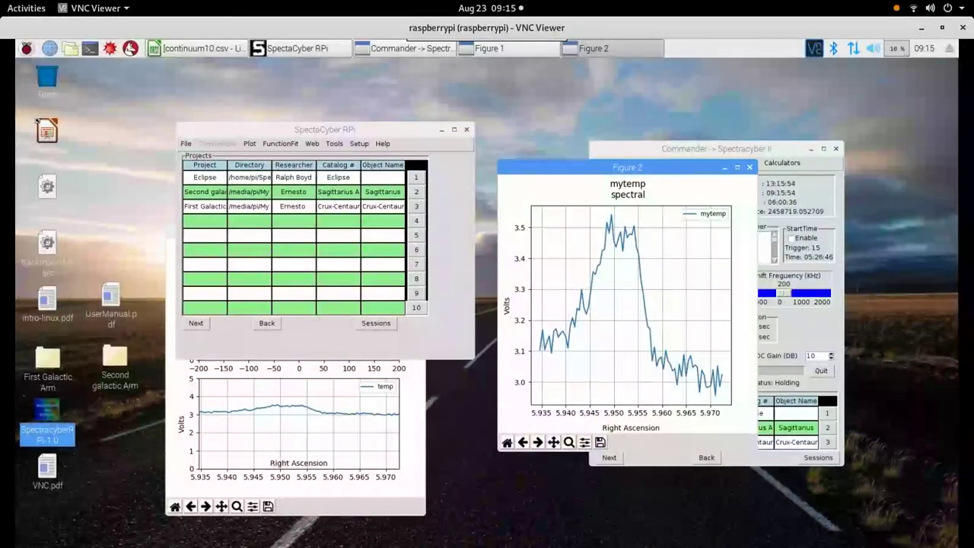
left_click(749, 168)
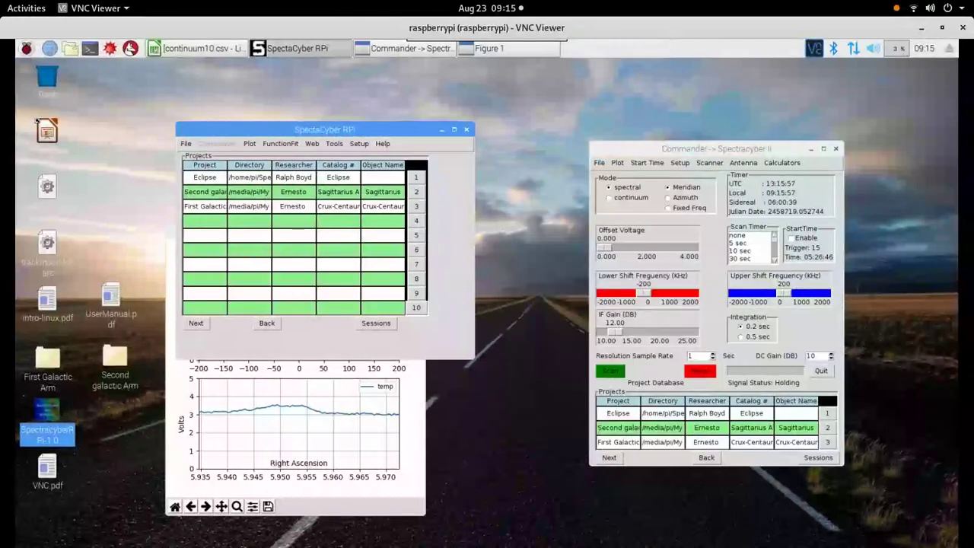
Open temp.csv in LibreOffice Calc with the default text import settings, and minimize the spreadsheet
left_click(186, 144)
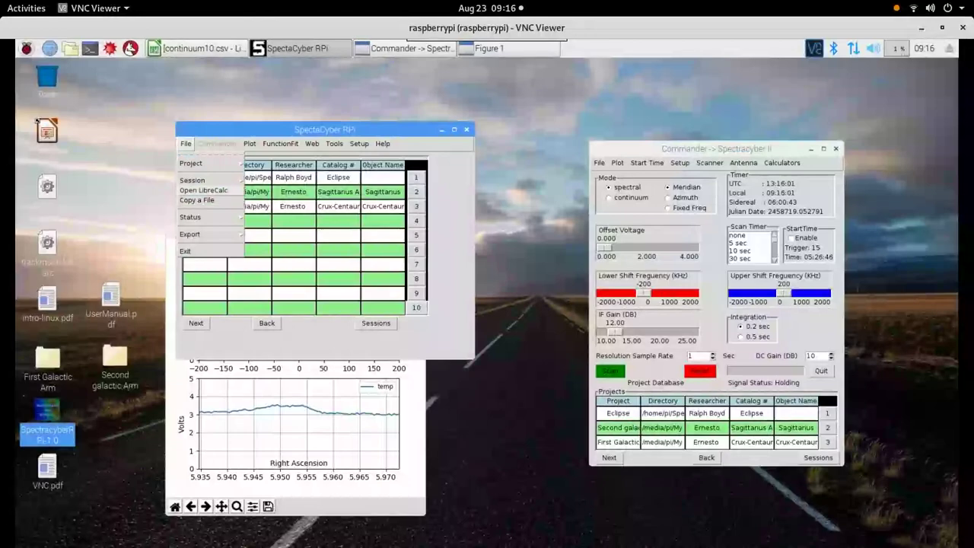
left_click(203, 190)
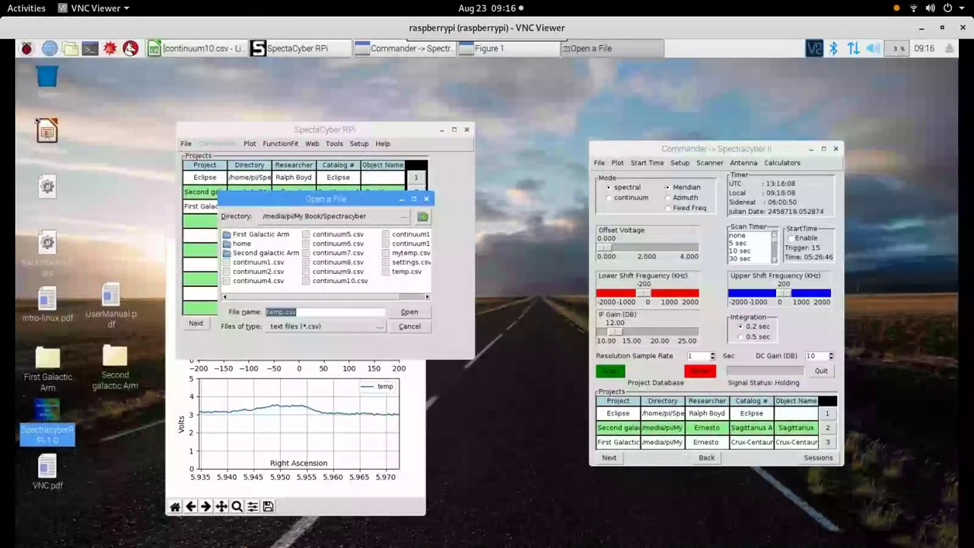
key("Return")
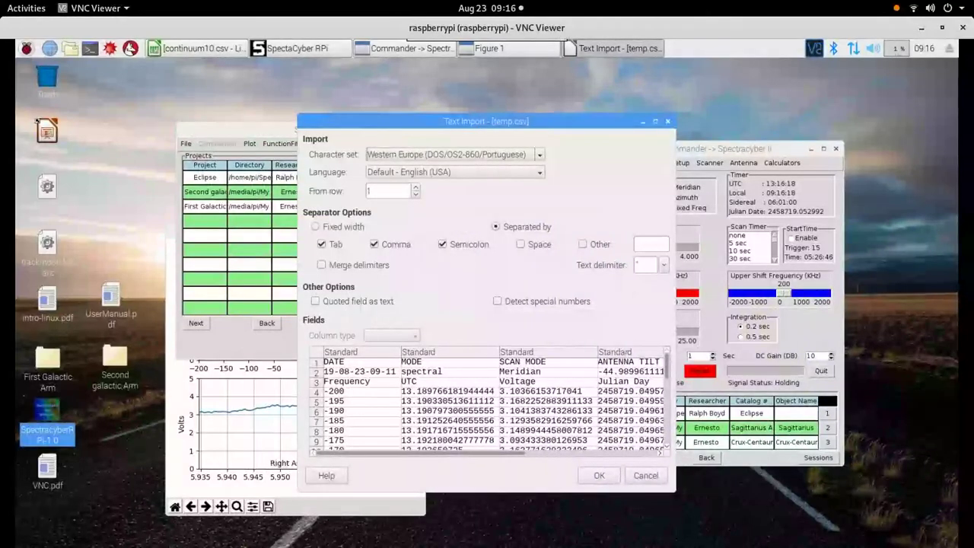
key("Return")
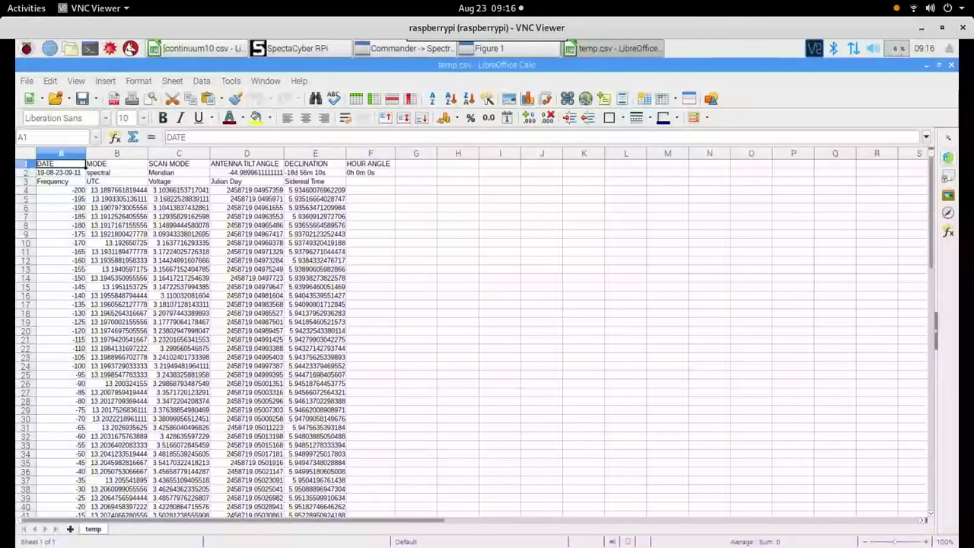
left_click(927, 65)
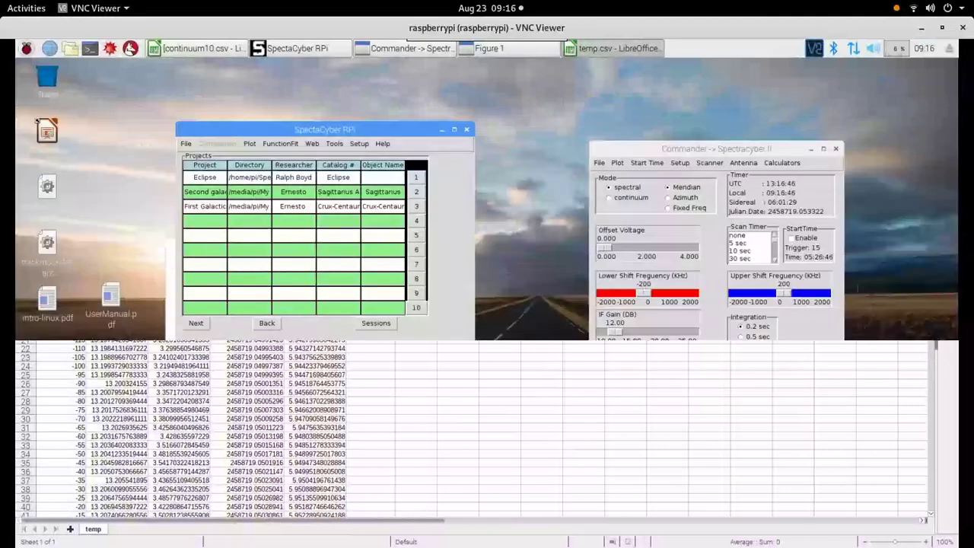